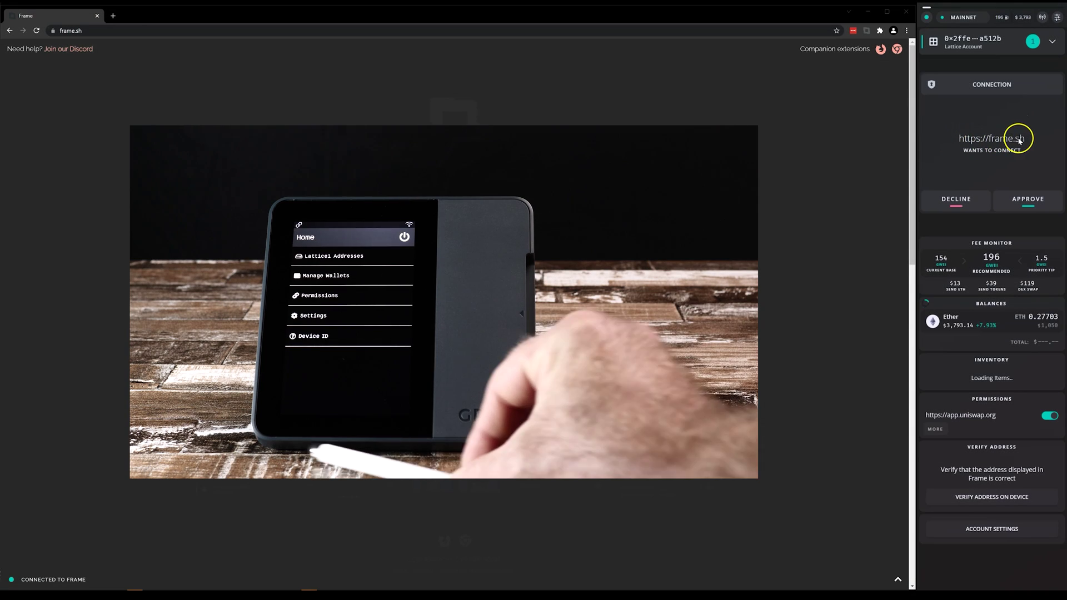
pyautogui.click(1019, 198)
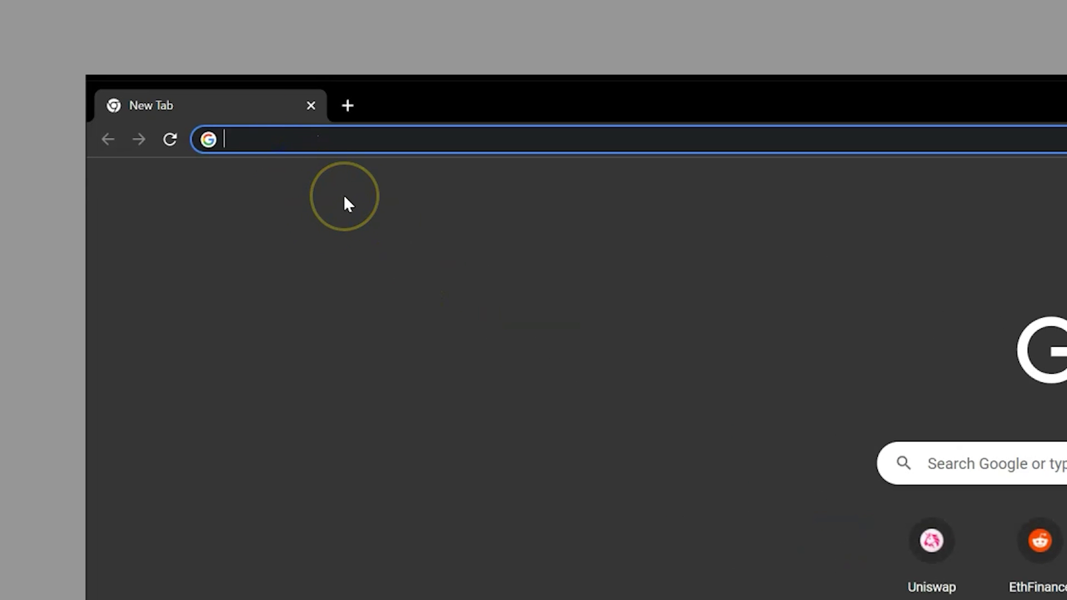
# Step: Download the Windows version of Frame from frame.sh and run its installer despite the SmartScreen warning
pyautogui.write('frame.sh')
pyautogui.press('Return')
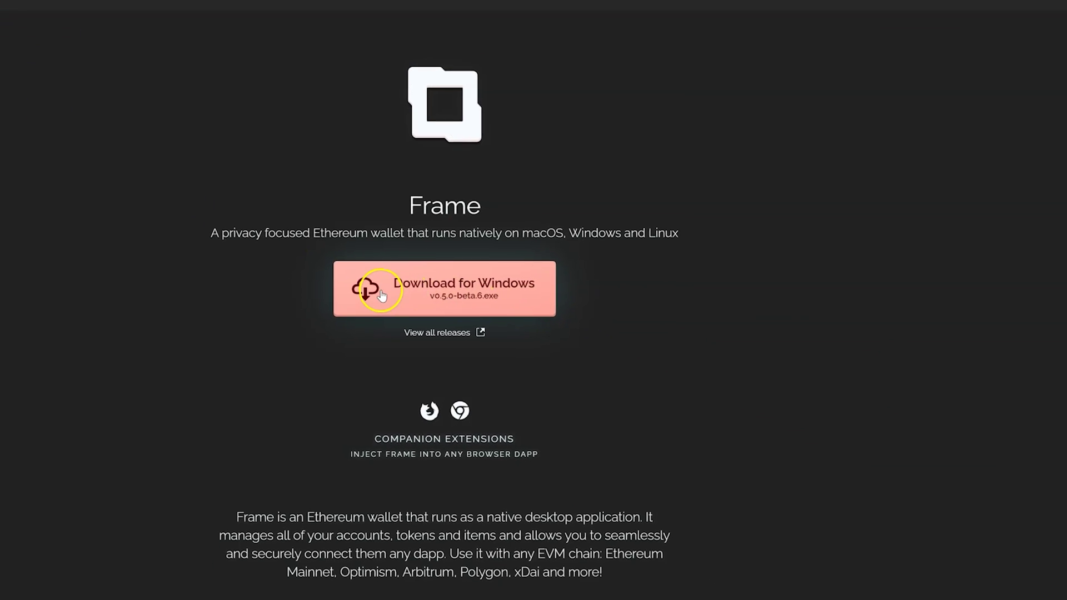
pyautogui.click(451, 311)
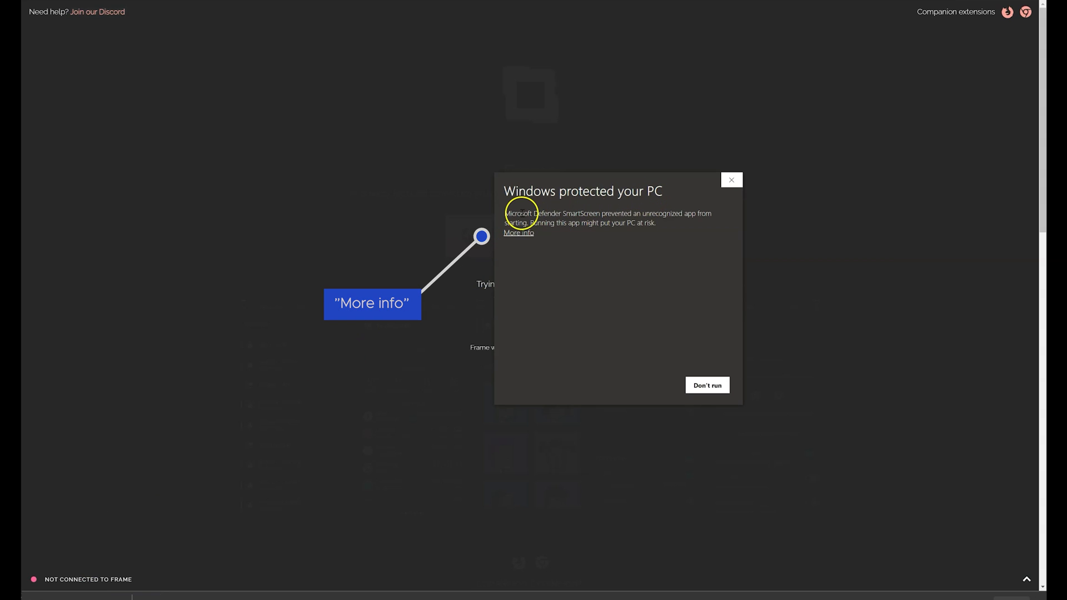
pyautogui.click(518, 232)
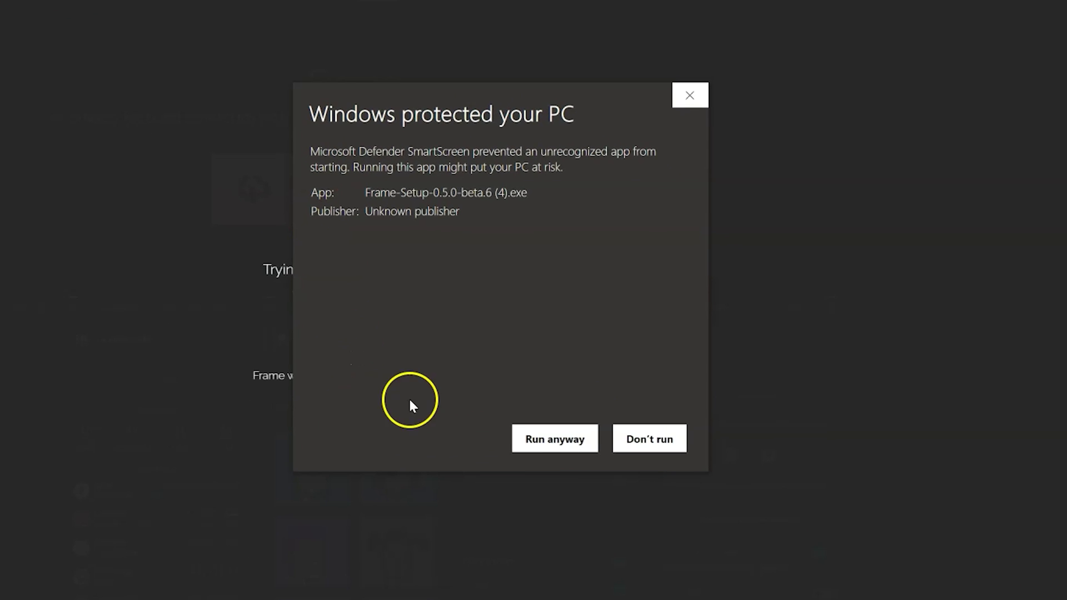
pyautogui.click(562, 442)
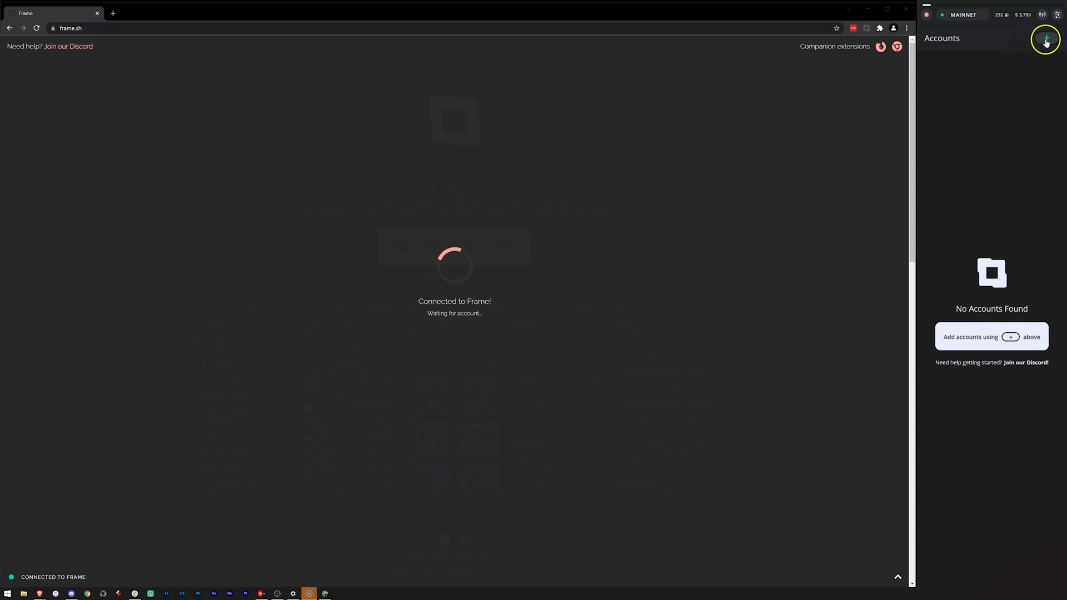
# Step: Start adding a new account in Frame with GridPlus Lattice1 as the account type
pyautogui.click(1056, 15)
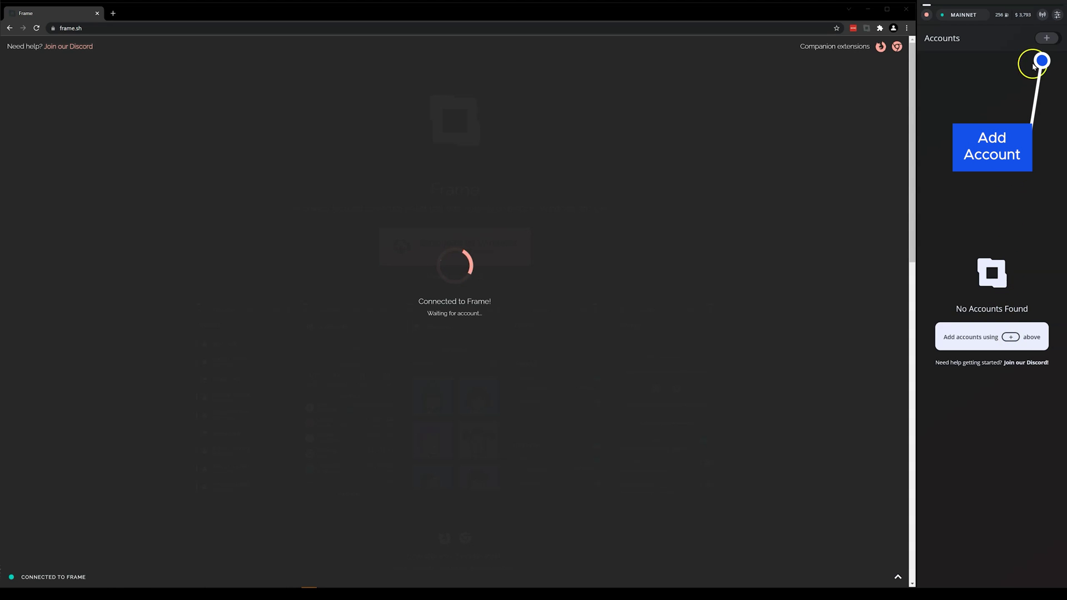
pyautogui.click(1048, 40)
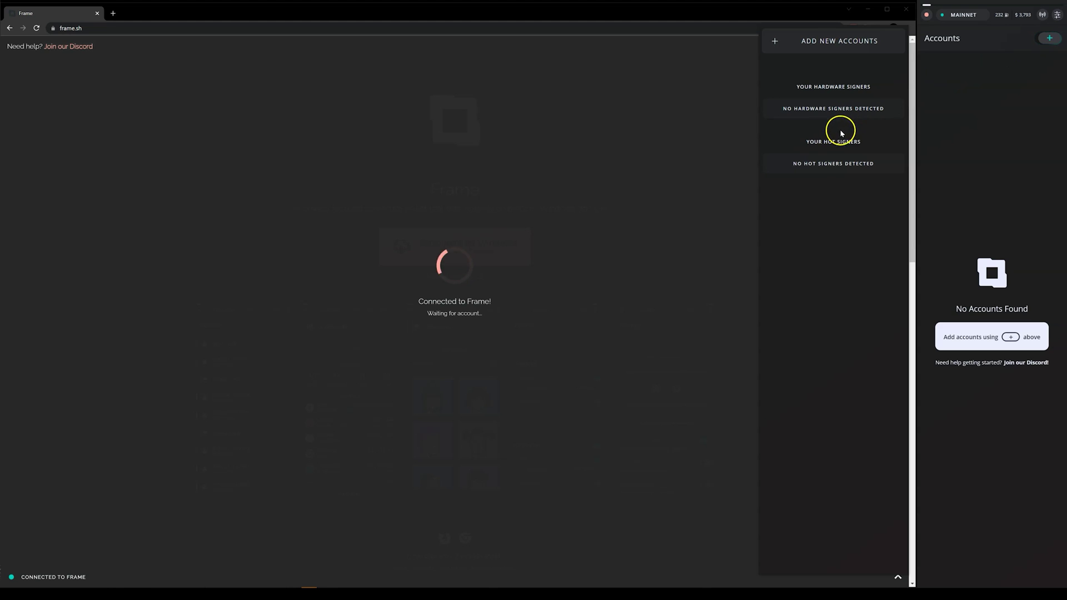
pyautogui.click(827, 40)
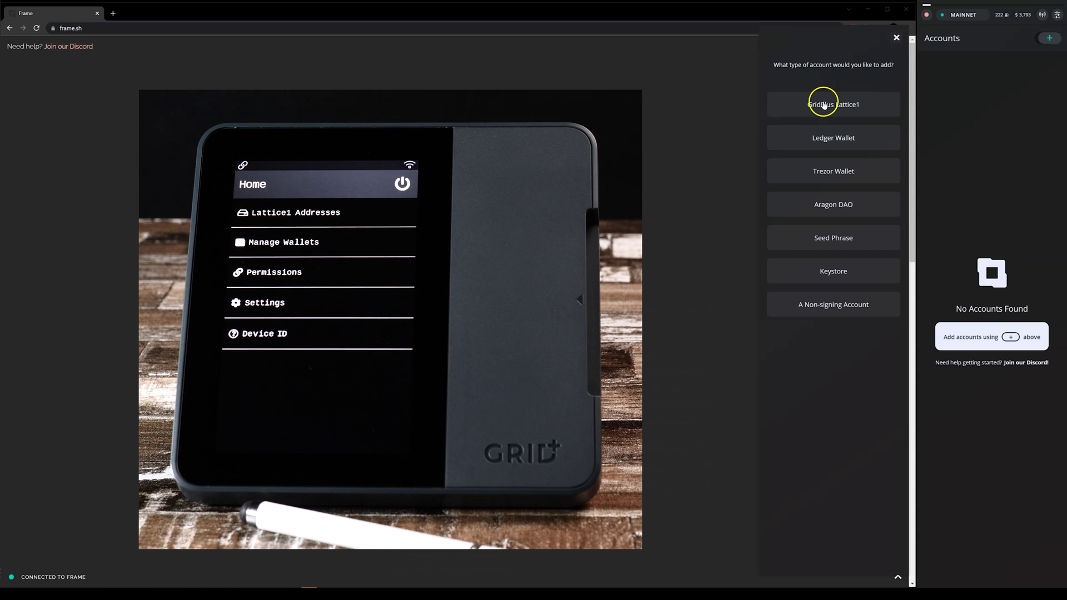
pyautogui.click(825, 105)
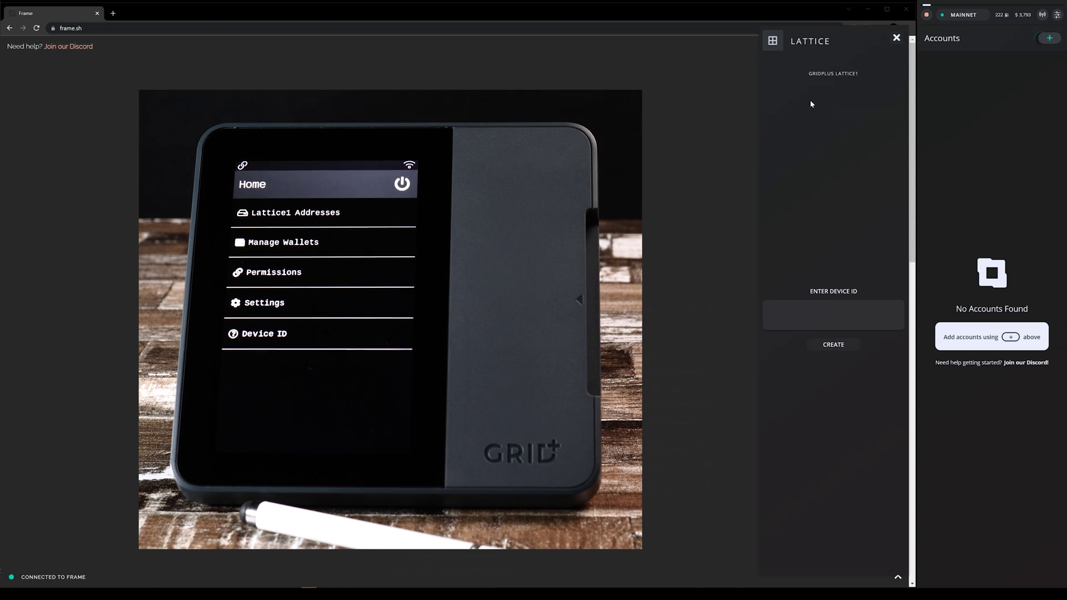
pyautogui.click(845, 317)
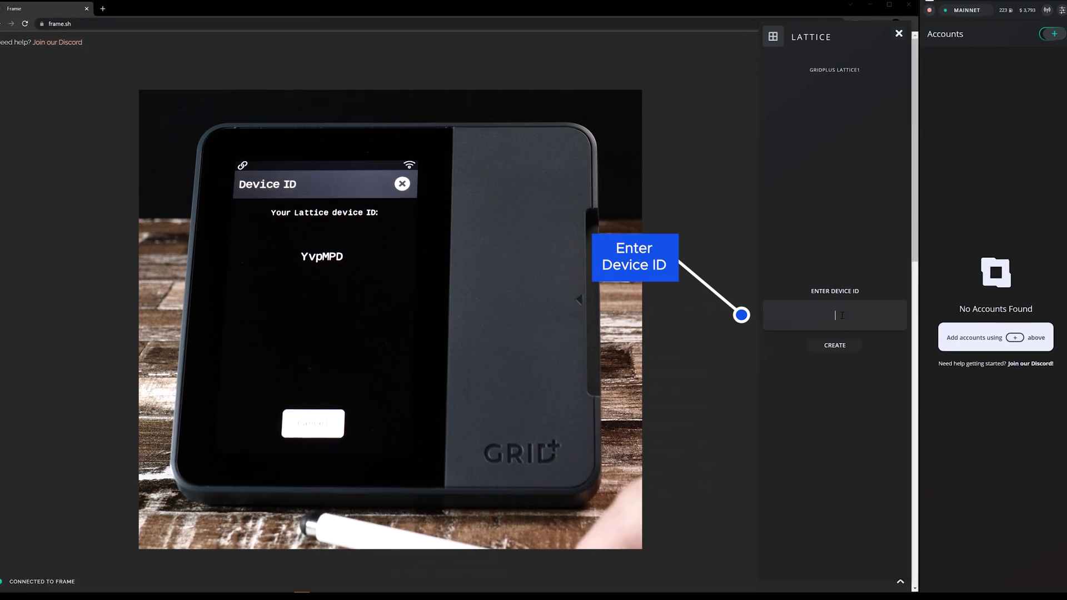
pyautogui.write('YvpMP')
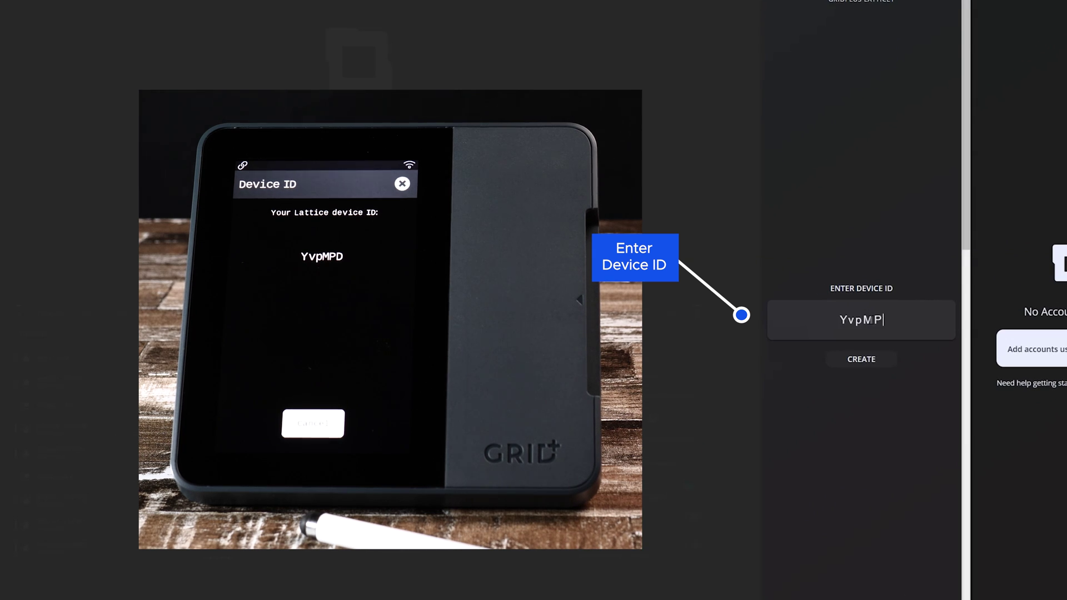
pyautogui.write('D')
pyautogui.click(860, 359)
# Step: Pair the Lattice signer by entering the device's pairing code, and add the first listed address as an account
pyautogui.click(861, 347)
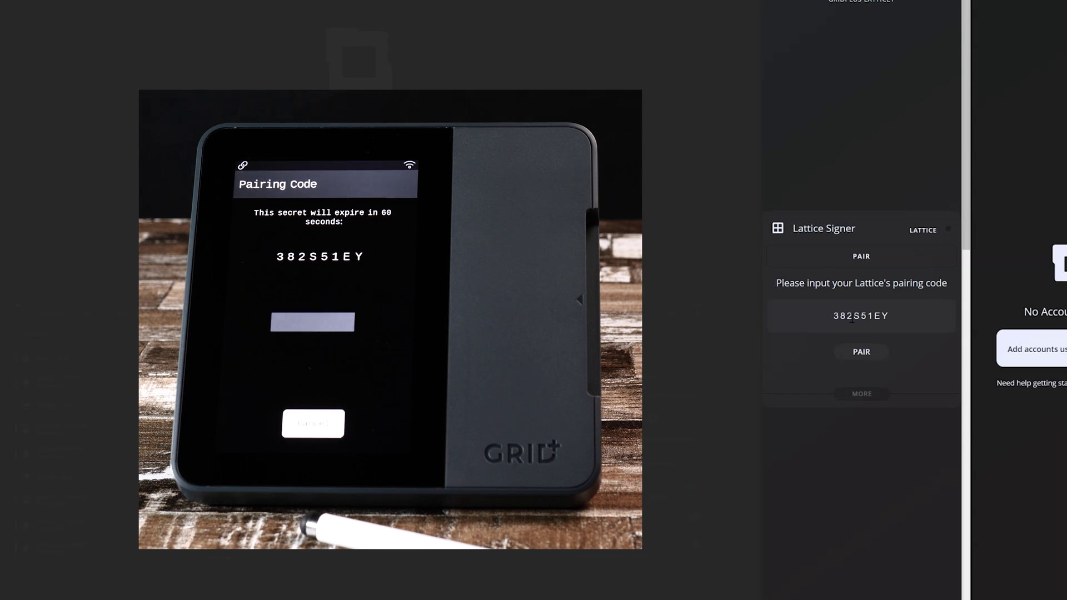
pyautogui.click(878, 358)
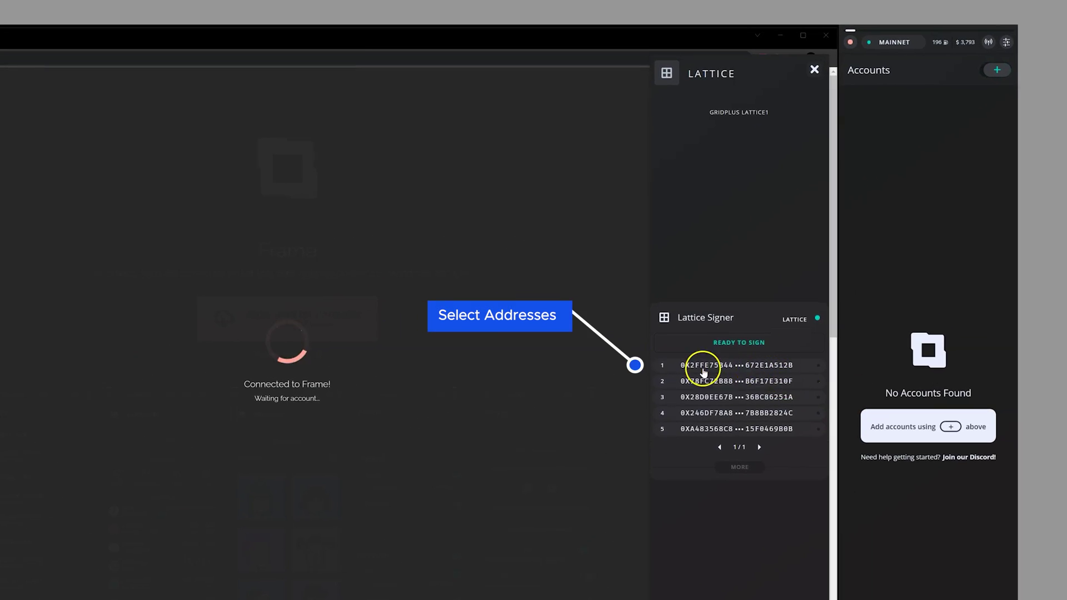
pyautogui.click(744, 367)
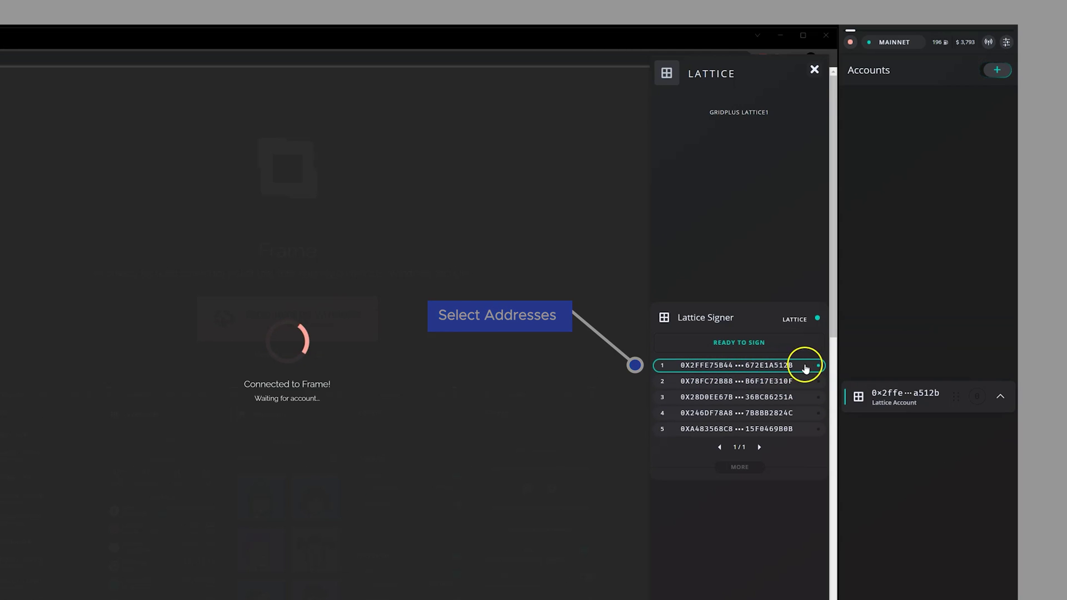
pyautogui.moveTo(936, 397)
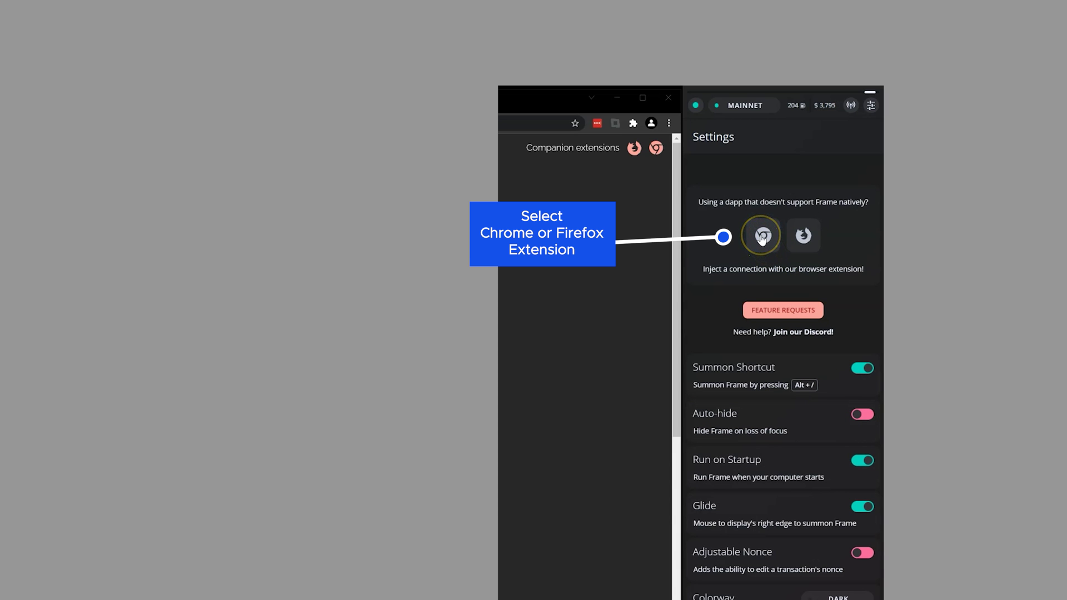
# Step: Install the Frame companion extension in Chrome and approve the frame.sh connection request in Frame
pyautogui.click(762, 237)
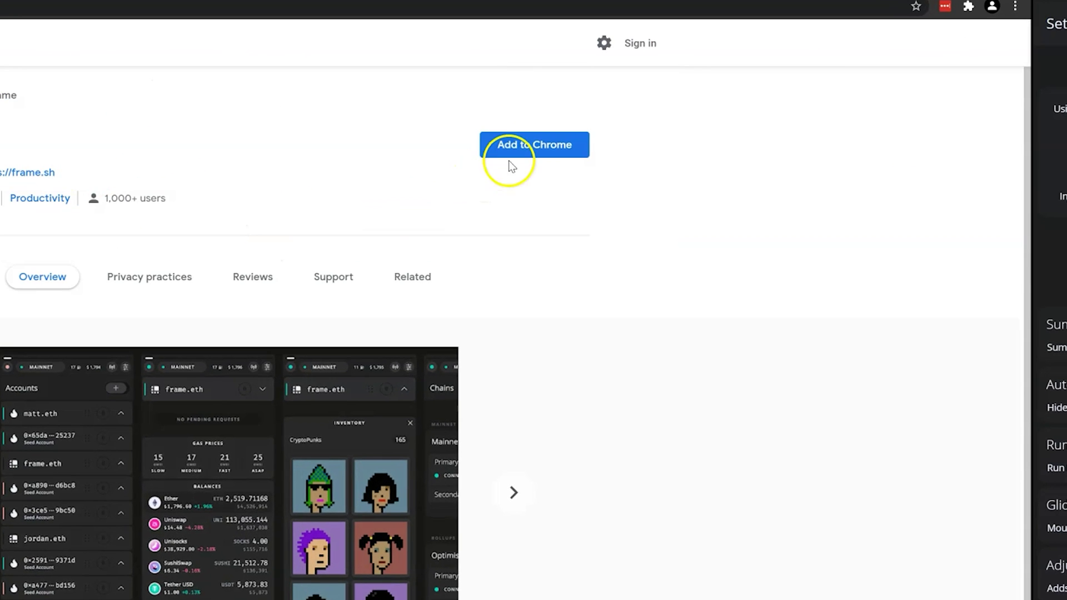
pyautogui.click(509, 159)
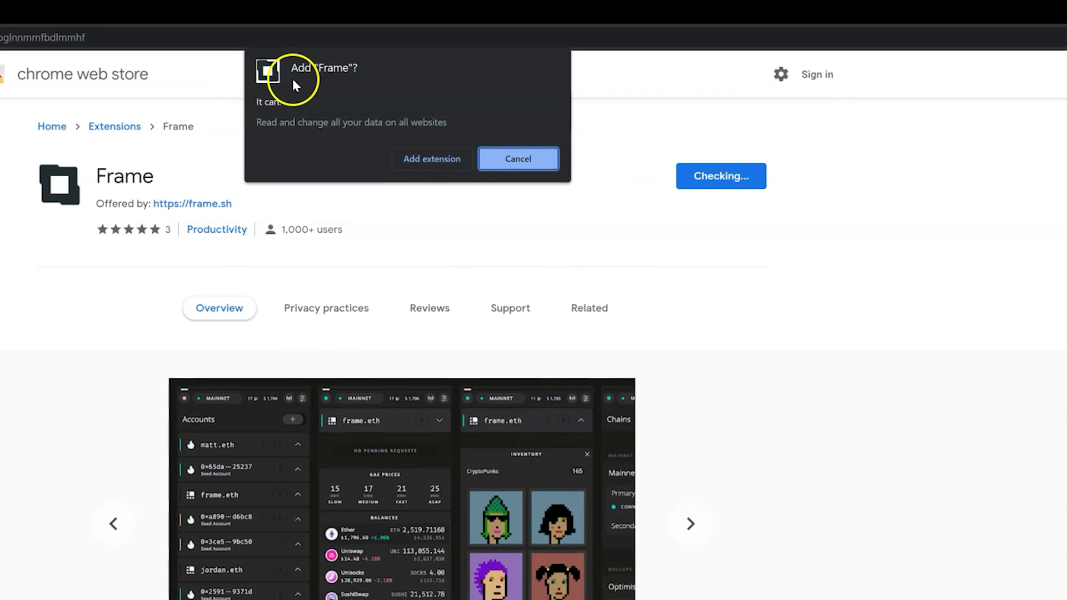
pyautogui.click(512, 166)
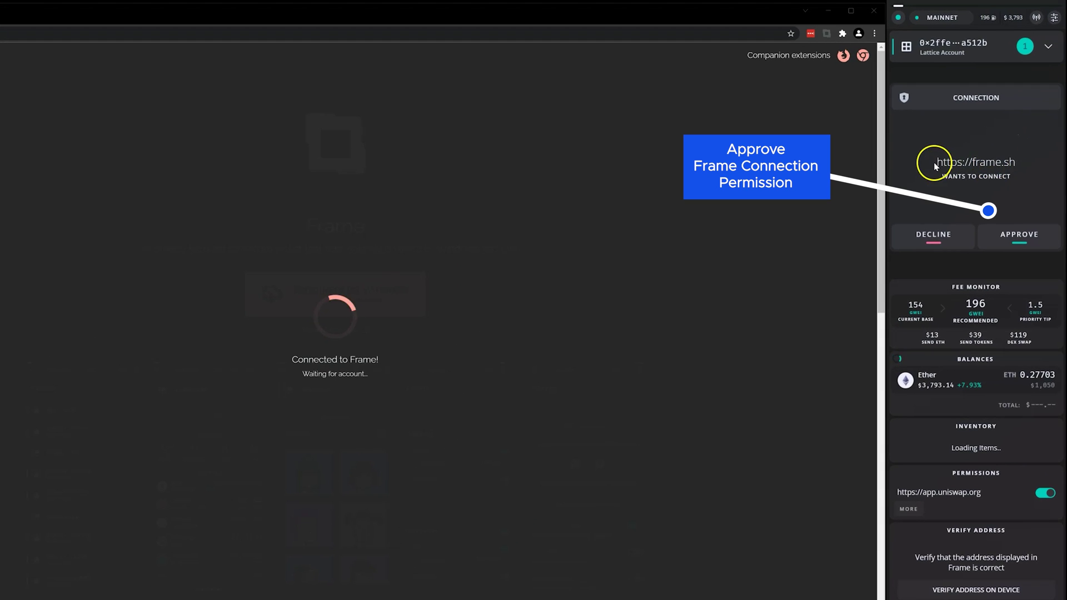
pyautogui.click(1009, 236)
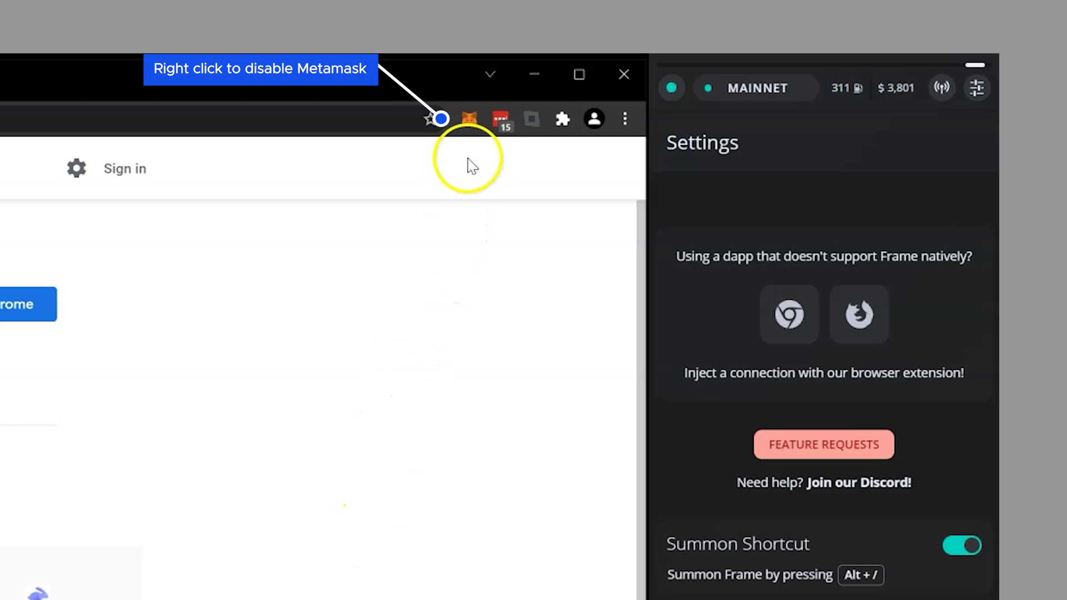
# Step: Open the extension management page for MetaMask, and expand the Lattice account in Frame
pyautogui.rightClick(469, 119)
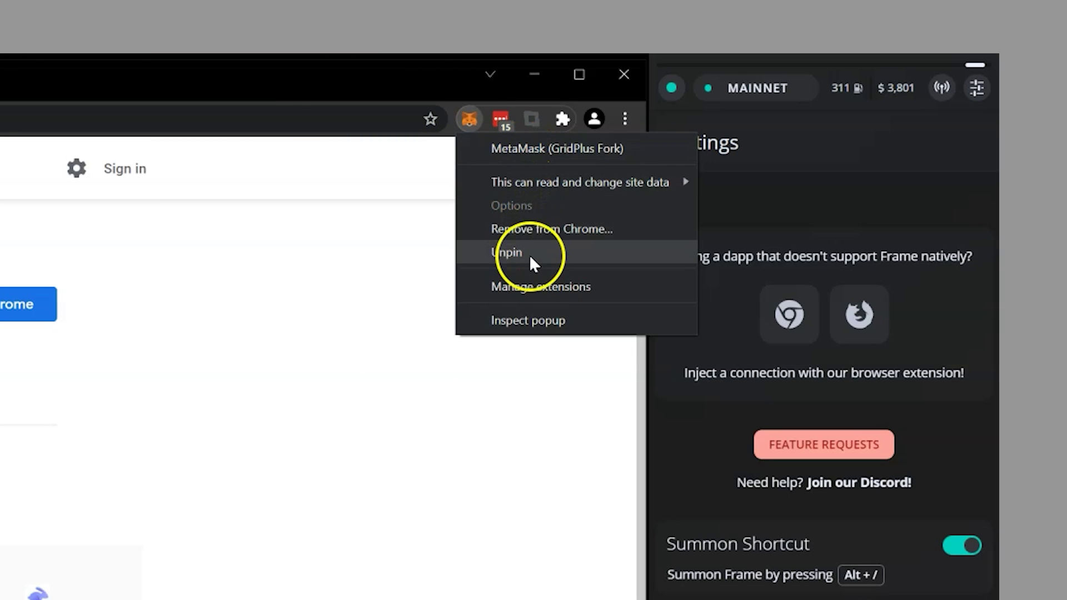
pyautogui.click(529, 285)
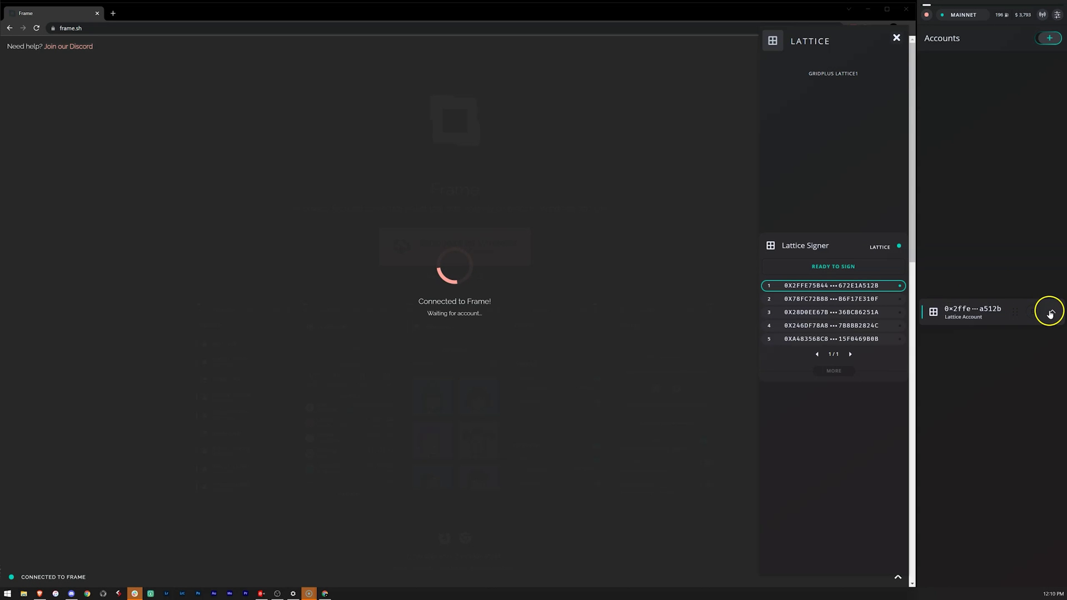
pyautogui.click(1050, 314)
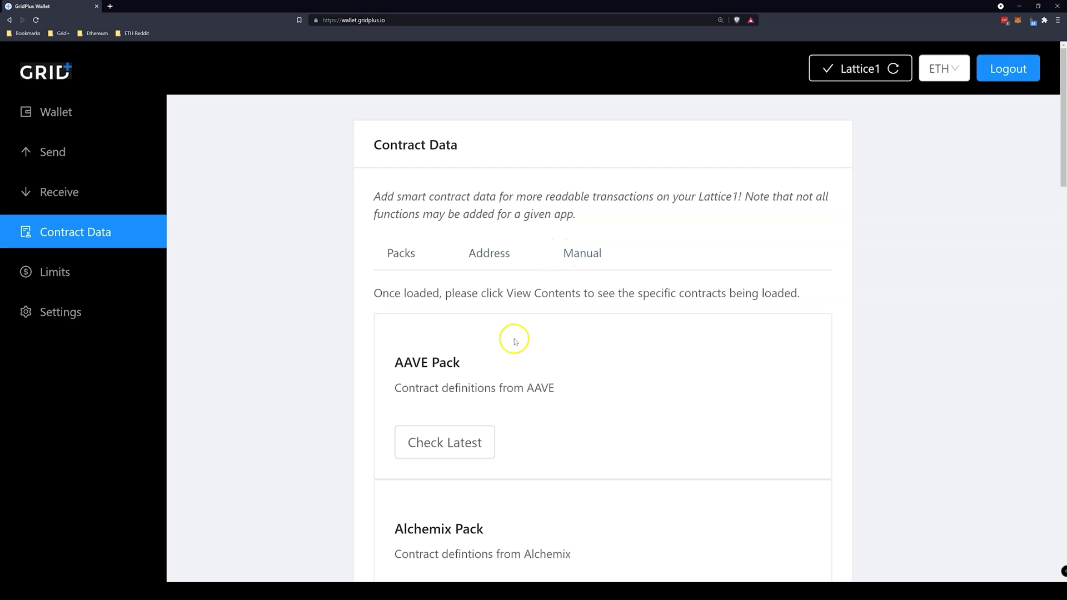
# Step: Browse the contract data packs offered in the GridPlus web wallet
pyautogui.scroll(-7, 515, 341)
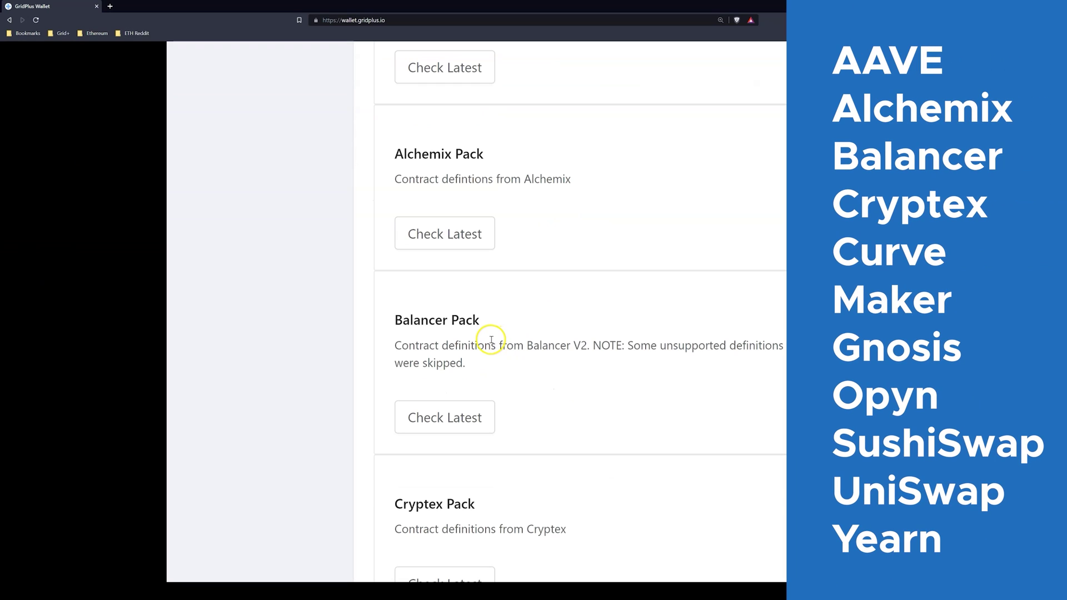
pyautogui.scroll(-2, 491, 340)
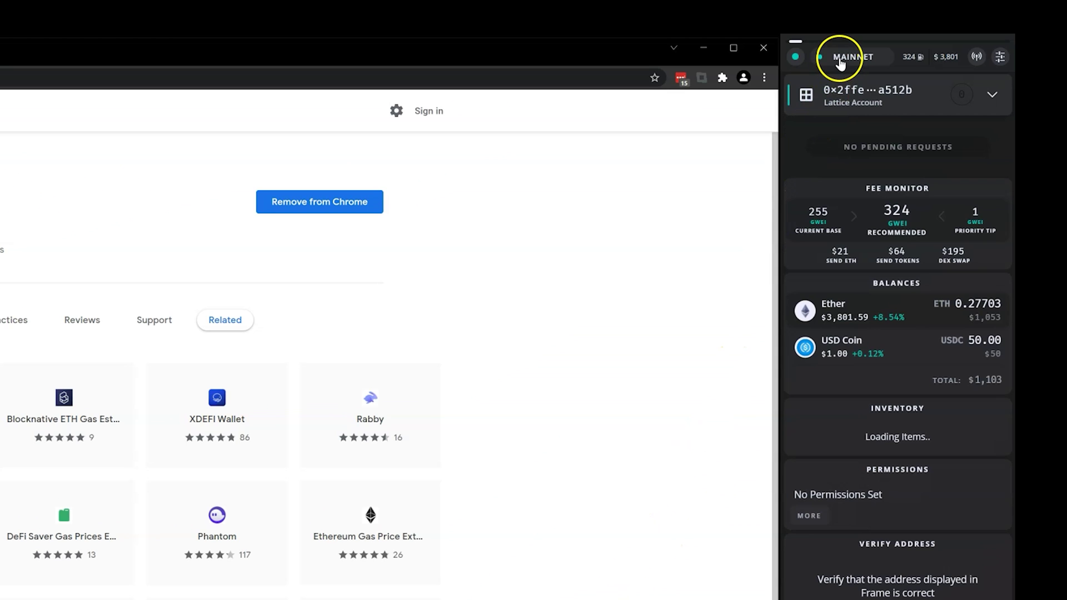
# Step: Switch Frame's network from Mainnet to Rinkeby
pyautogui.click(840, 62)
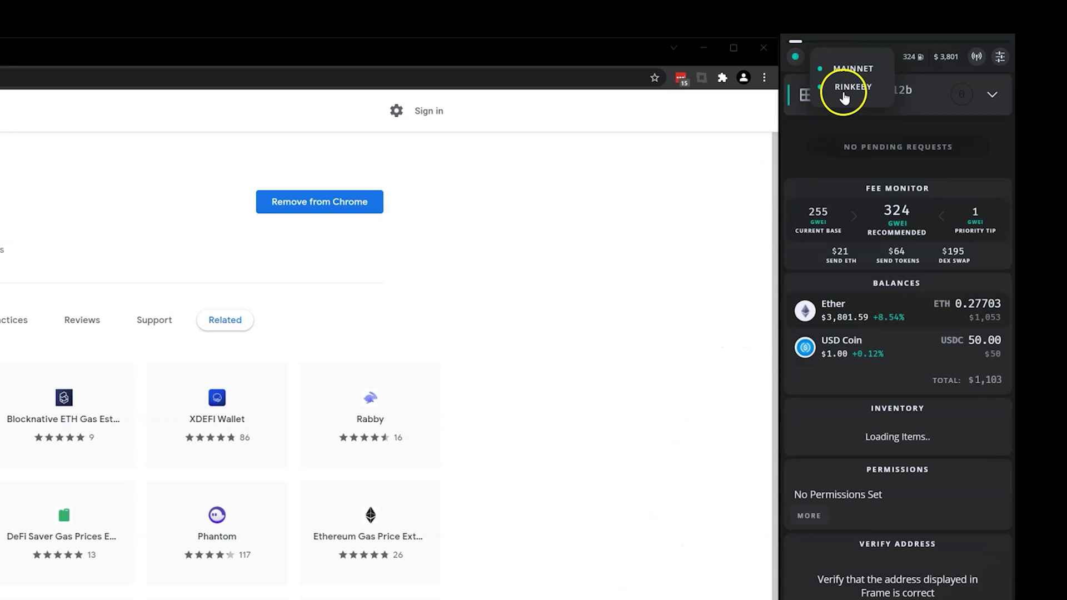
pyautogui.click(844, 89)
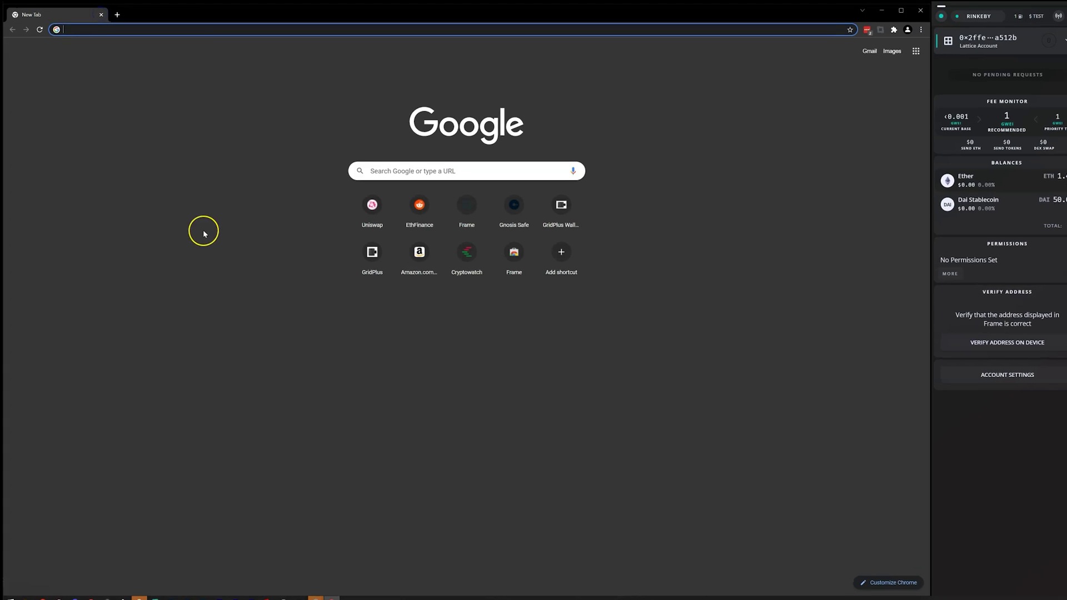
# Step: Open the Uniswap site in Chrome, launch its app, and approve the app.uniswap.org connection in Frame
pyautogui.write('unis')
pyautogui.press('Return')
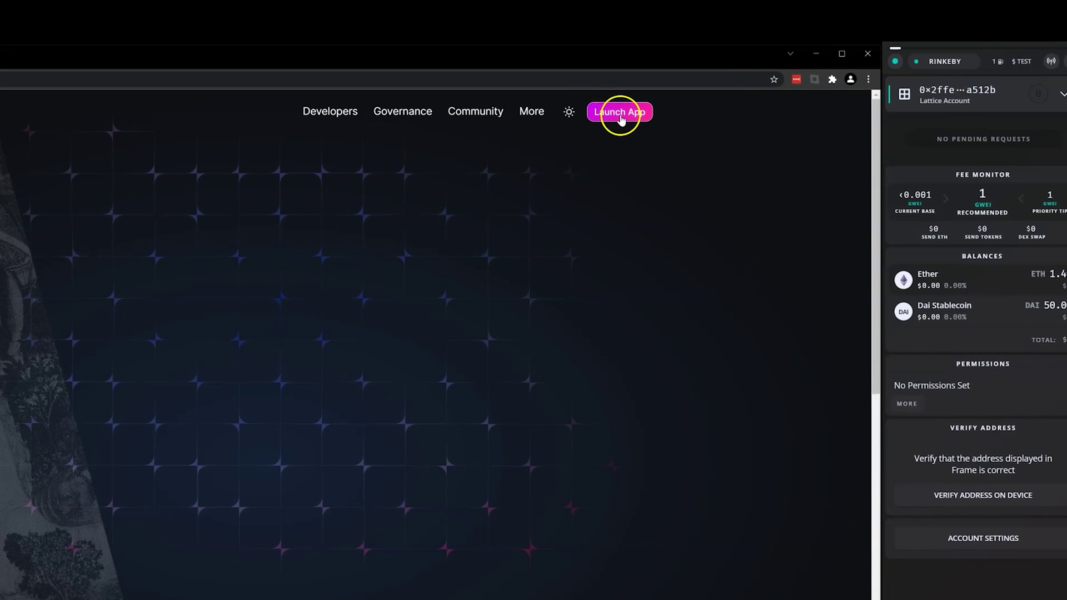
pyautogui.click(619, 114)
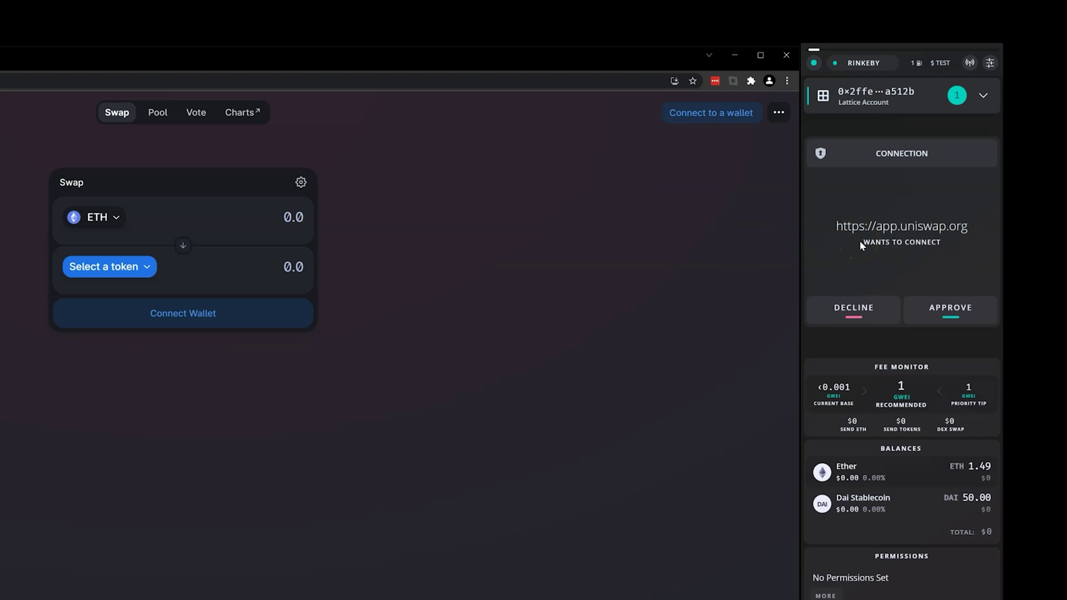
pyautogui.click(936, 306)
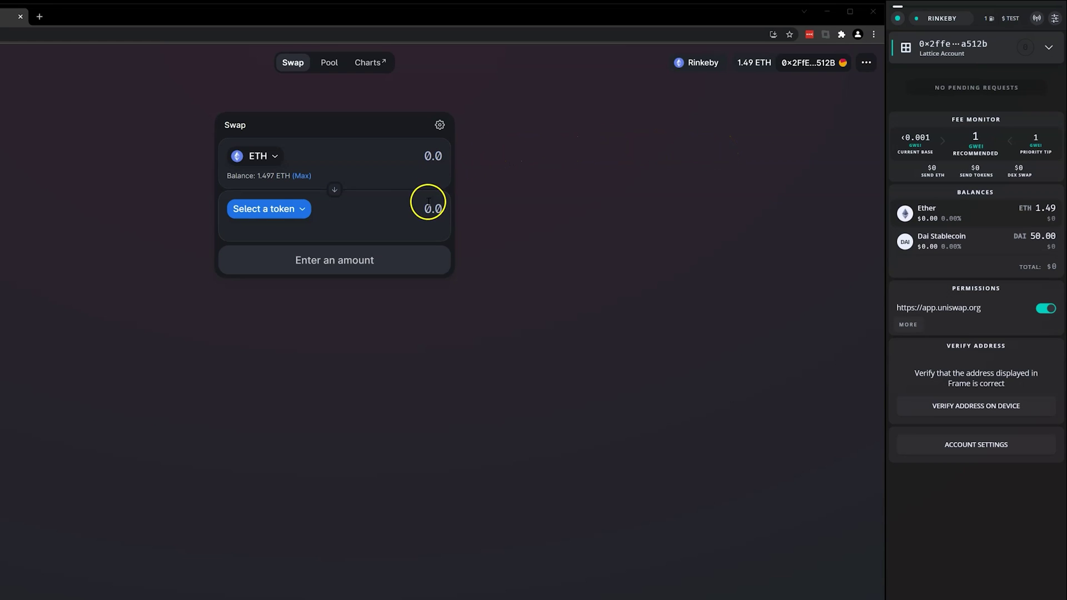
# Step: Set up a swap from ETH to DAI with 50 DAI as the amount to receive
pyautogui.click(283, 209)
pyautogui.click(257, 252)
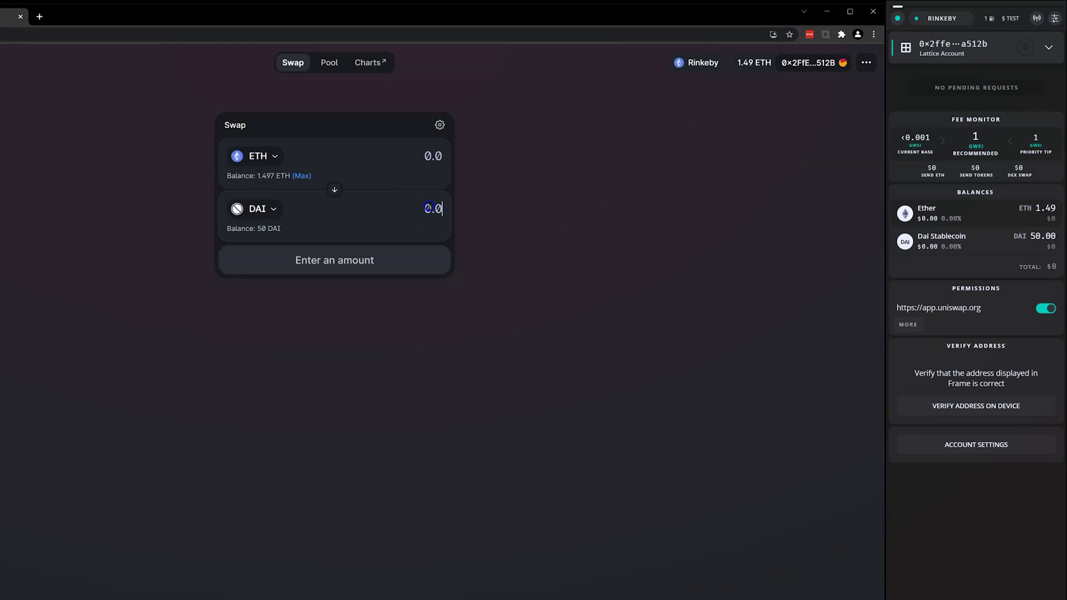
pyautogui.write('50')
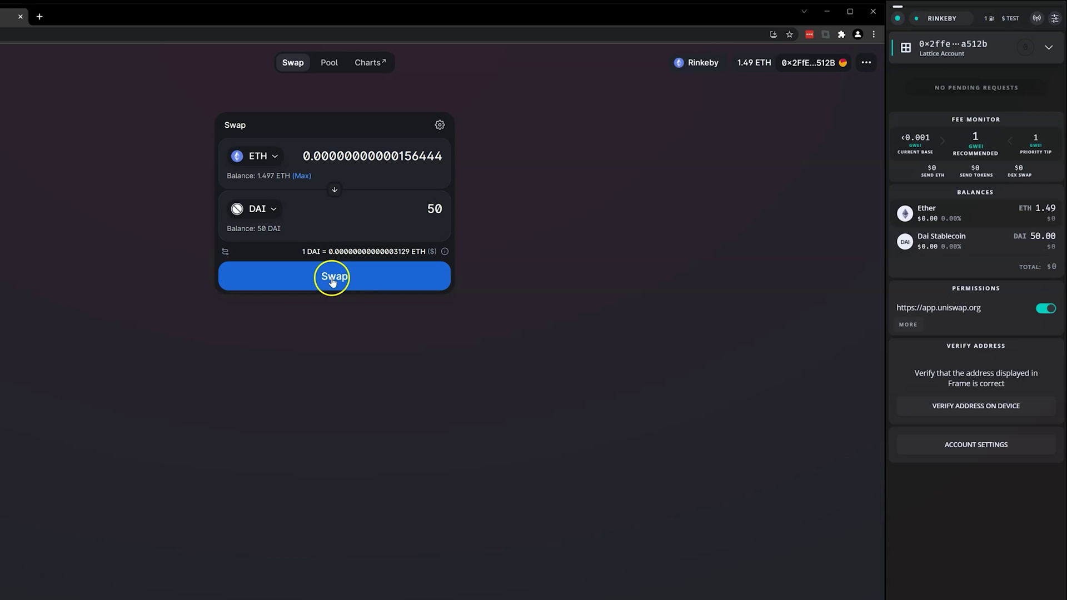
# Step: Submit and confirm the Uniswap swap, and sign its transaction in Frame, proceeding past the gas fee warning
pyautogui.click(332, 281)
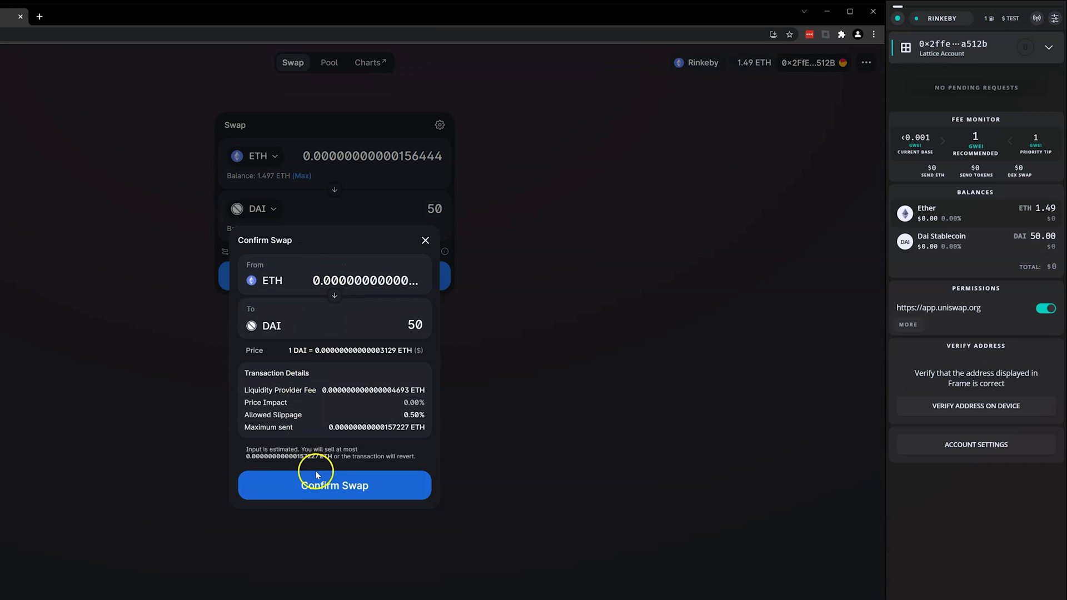
pyautogui.click(324, 492)
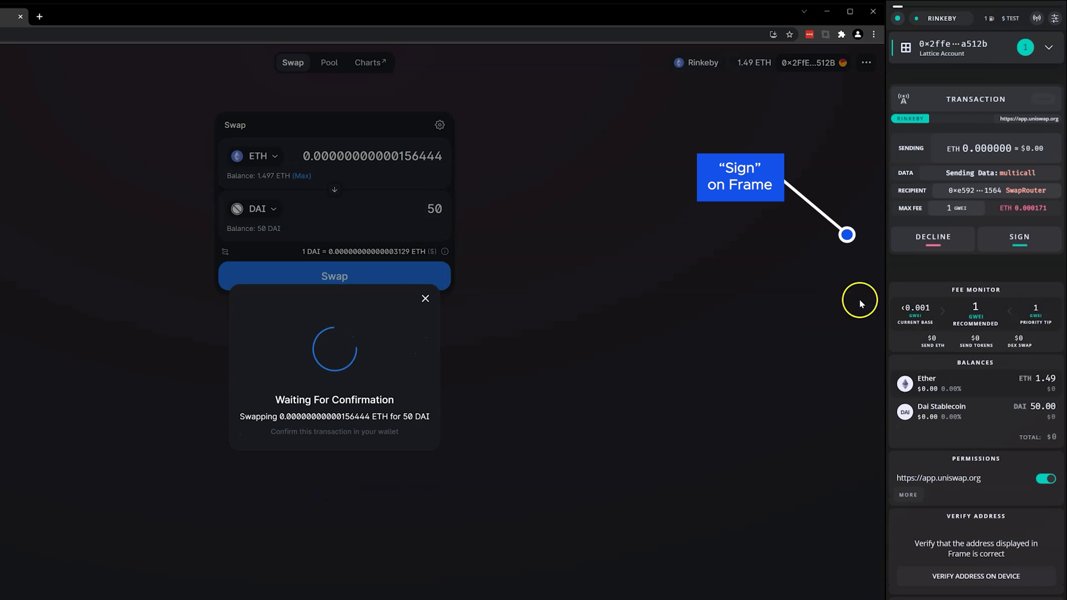
pyautogui.click(1013, 240)
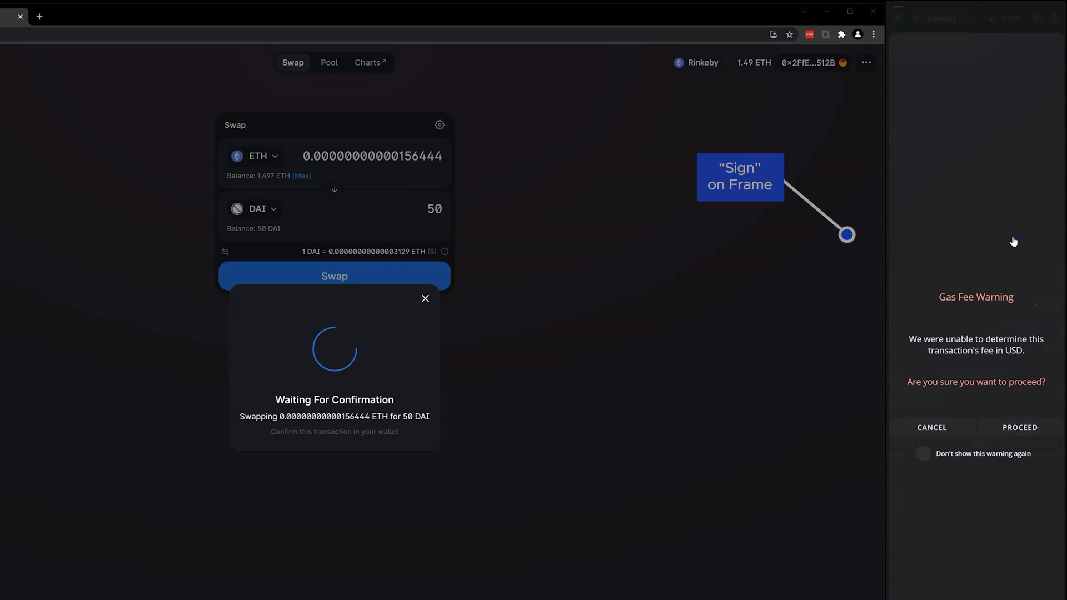
pyautogui.click(1016, 428)
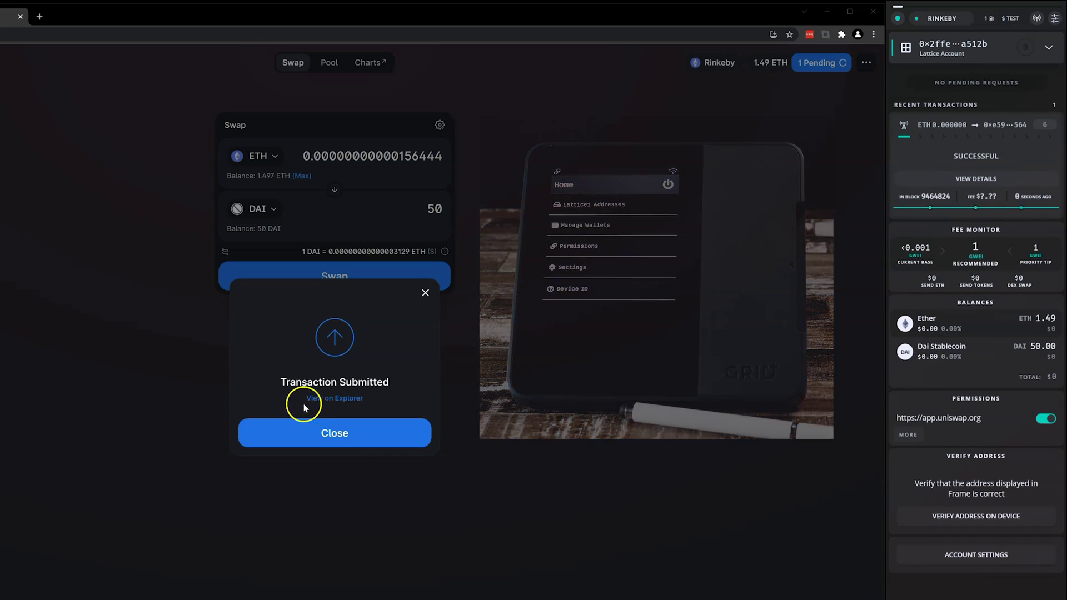
# Step: Close the submission notice and open the completed swap's transaction in the block explorer
pyautogui.click(333, 438)
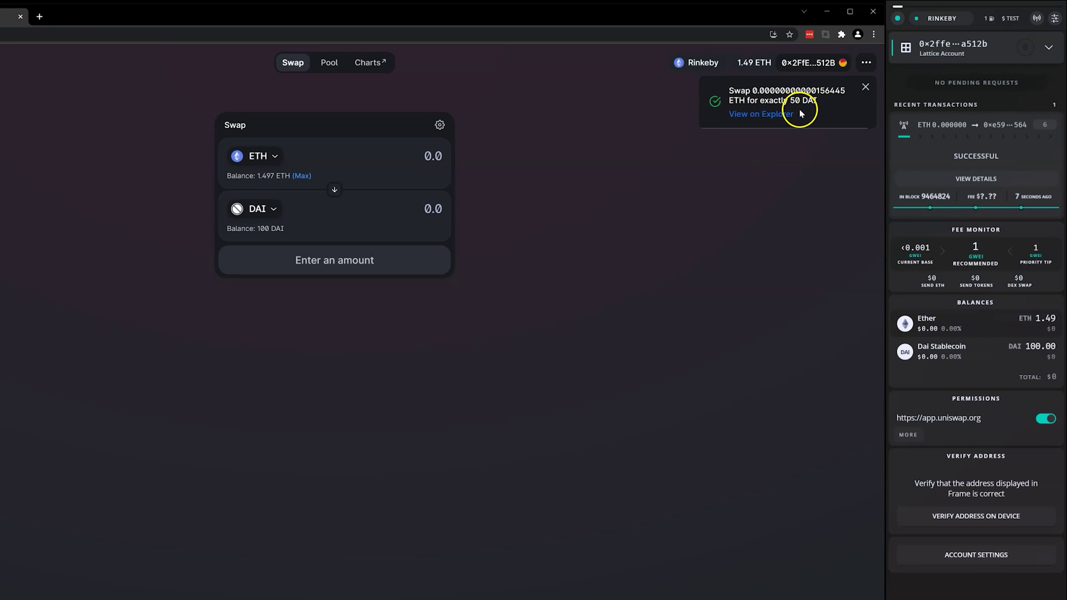
pyautogui.click(746, 117)
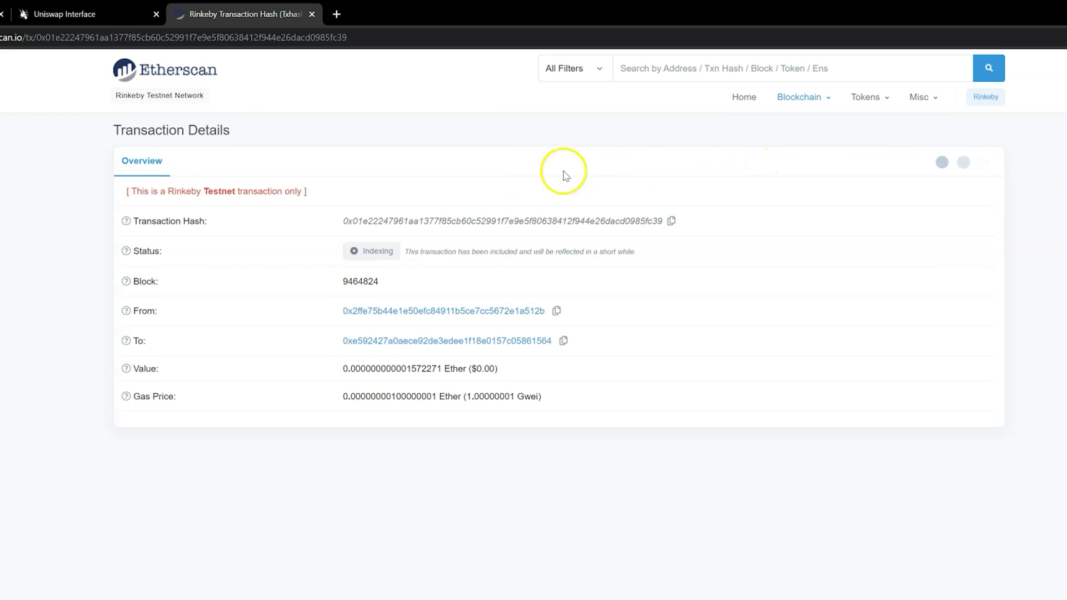